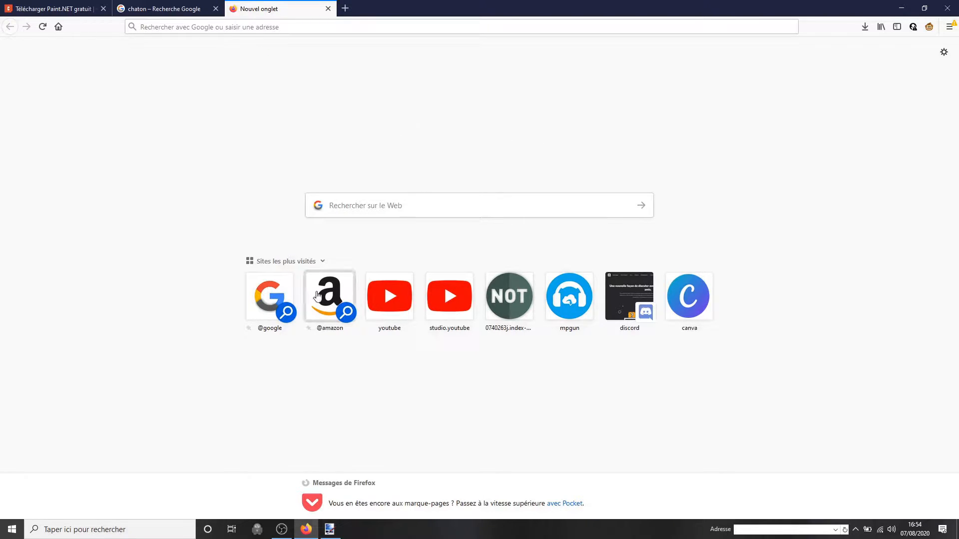
Close and reopen the colours window, and set the primary colour's alpha transparency to 0.
left_click(35, 5)
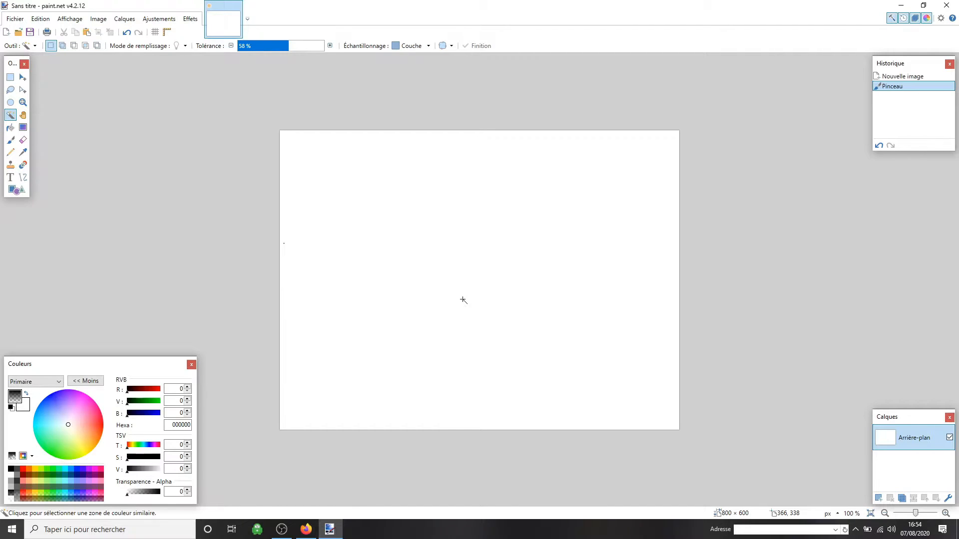
left_click(191, 365)
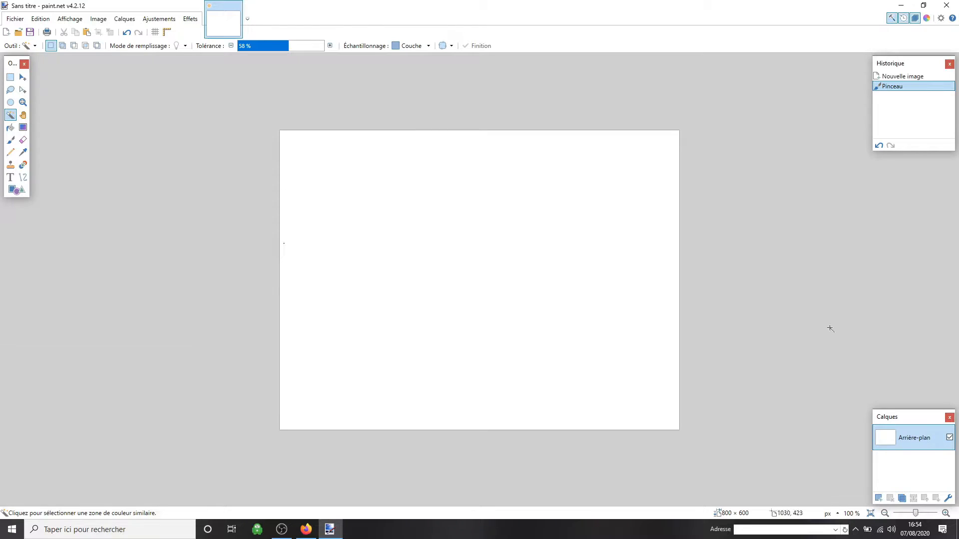
left_click(927, 19)
mouse_move(145, 494)
left_mouse_down()
mouse_move(167, 495)
mouse_move(158, 494)
left_mouse_up()
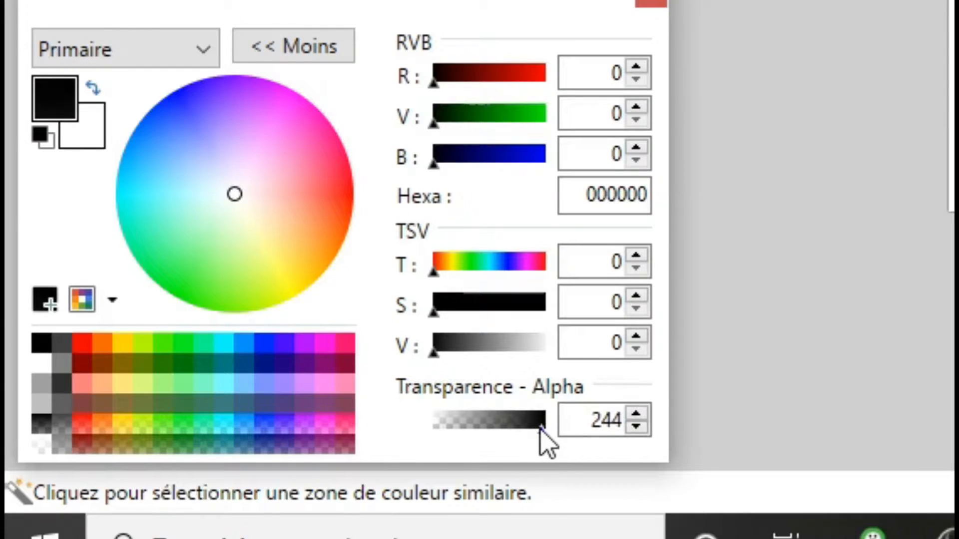
left_click_drag(541, 428, 314, 443)
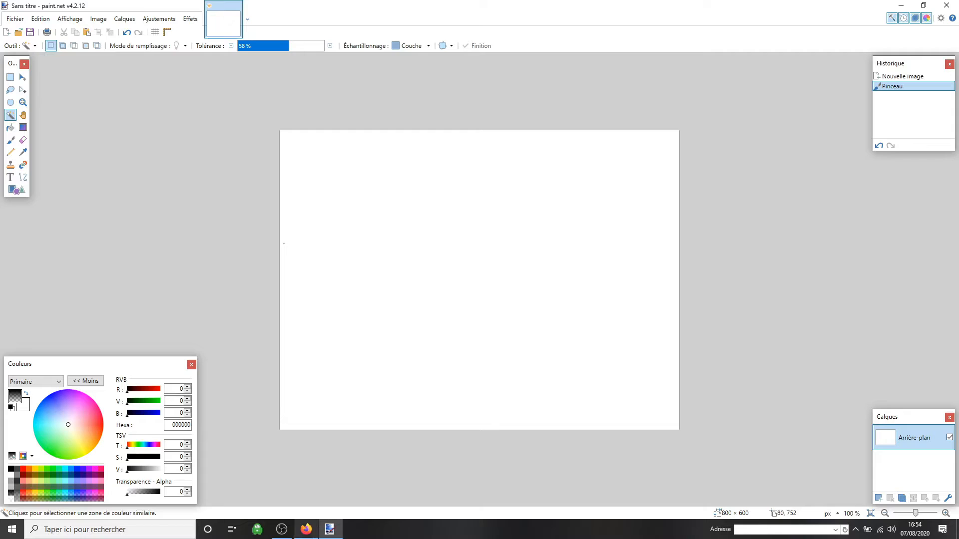
Switch to the chaton image results in Firefox and save the sitting kitten picture as JPEG images_articles_chat_chaton-peureux@2x in Téléchargements.
left_click(312, 536)
left_click(194, 4)
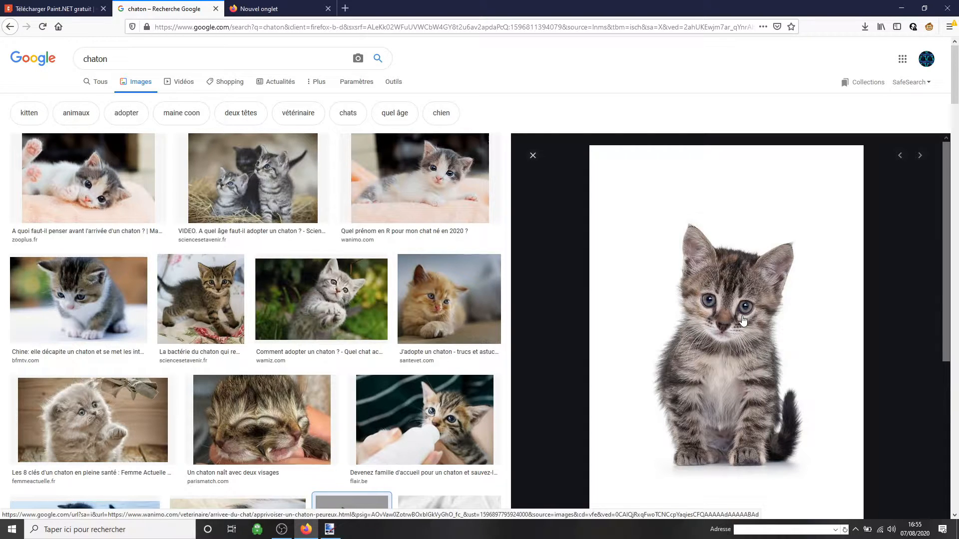
scroll(715, 310, "down", 2)
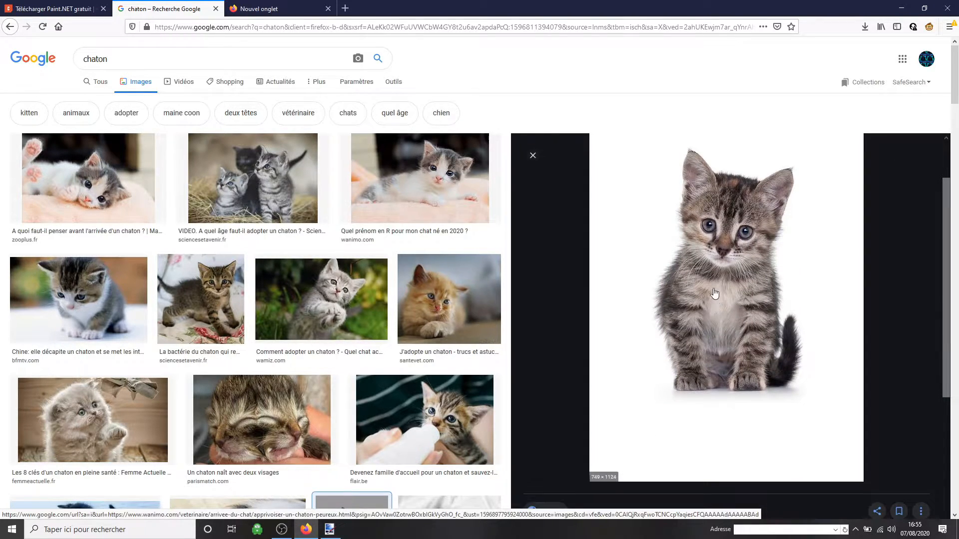
right_click(711, 288)
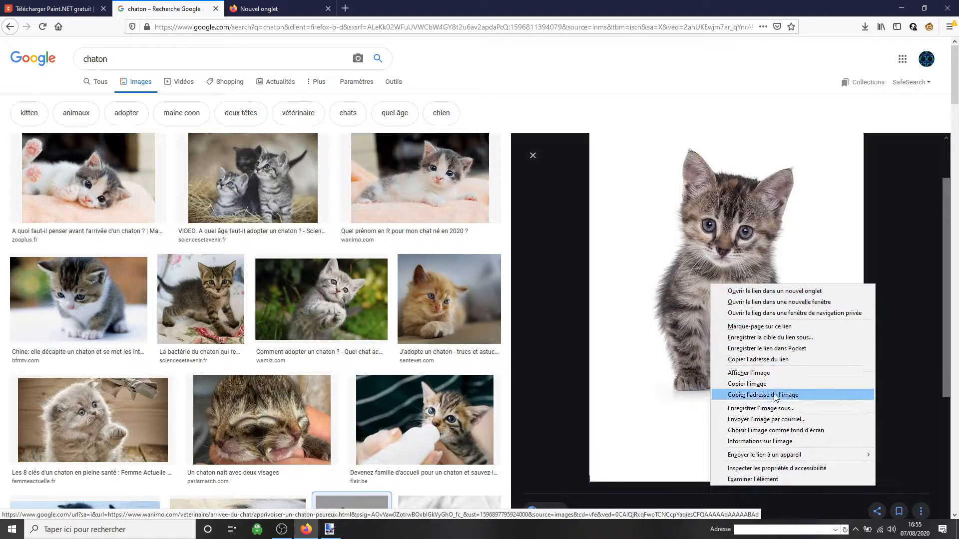
left_click(773, 410)
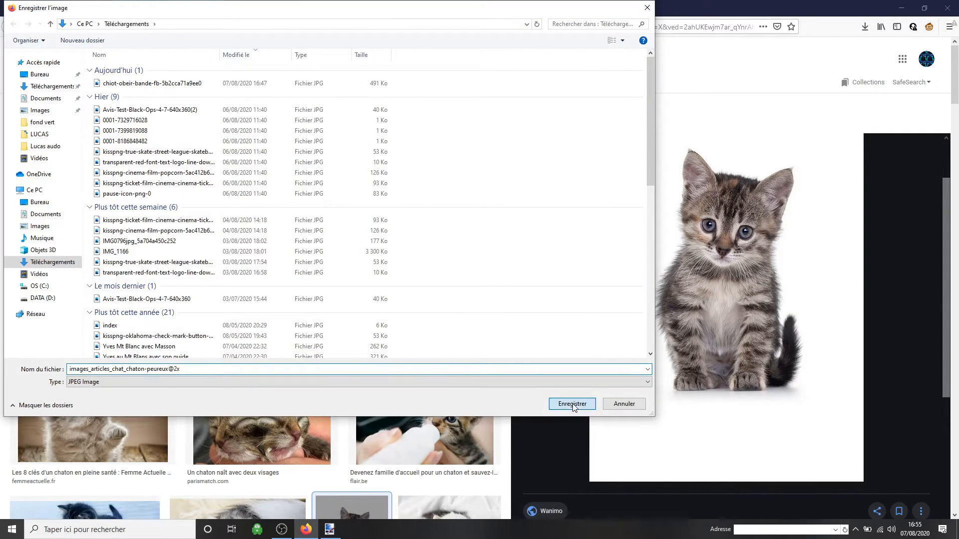
left_click(572, 405)
left_click(864, 26)
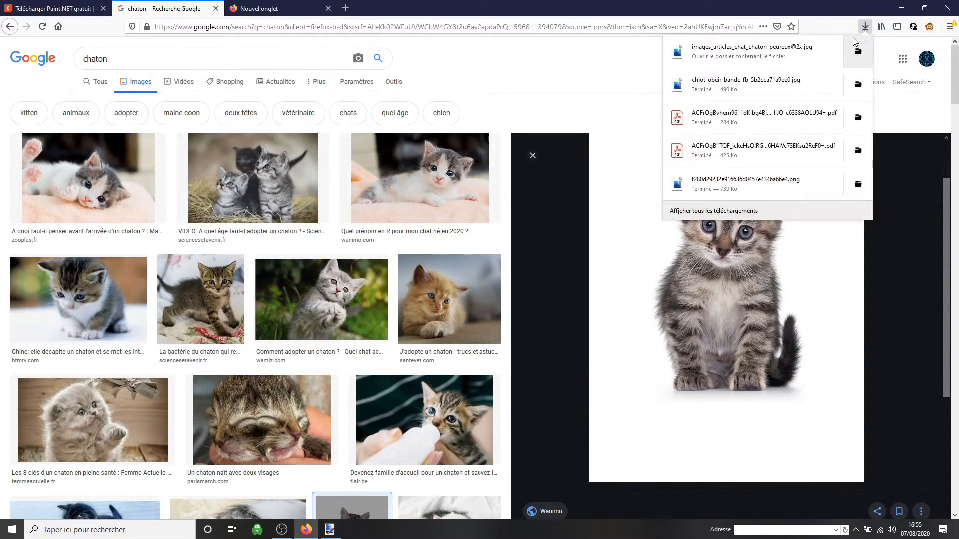
mouse_move(823, 47)
left_mouse_down()
mouse_move(350, 199)
mouse_move(300, 499)
mouse_move(242, 512)
mouse_move(368, 305)
mouse_move(409, 284)
left_mouse_up()
left_click(434, 280)
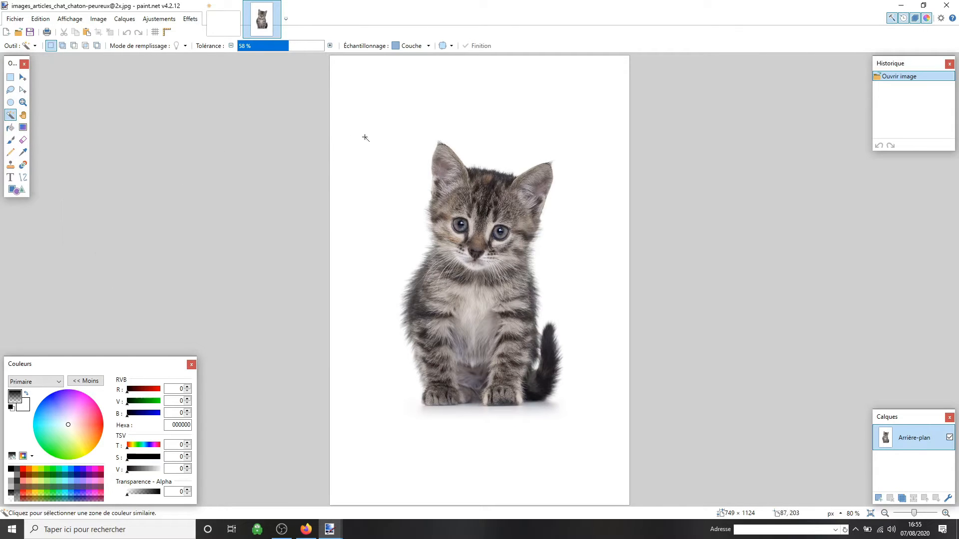
Select the white background around the kitten with the Magic Wand at 45 % tolerance, delete it and clear the selection.
left_click(379, 118)
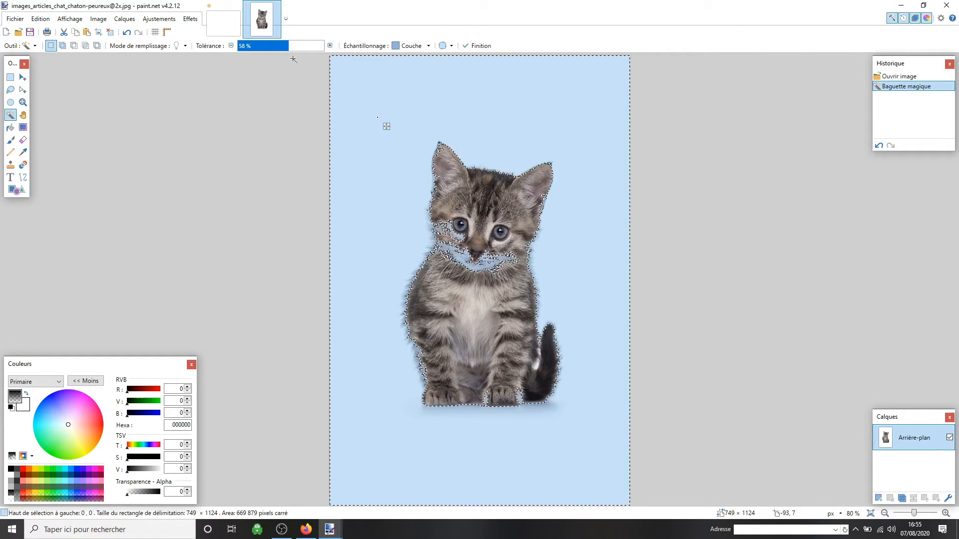
left_click_drag(288, 46, 276, 61)
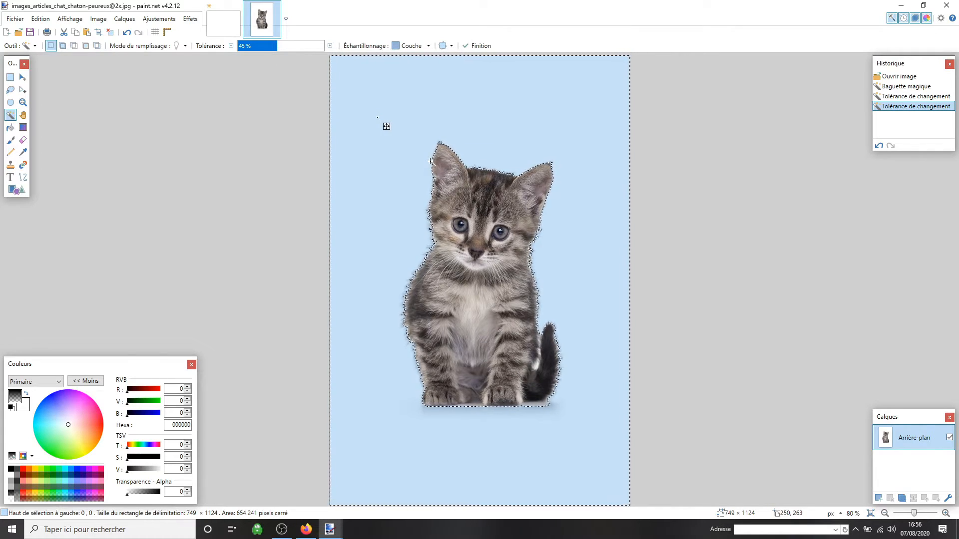
key("BackSpace")
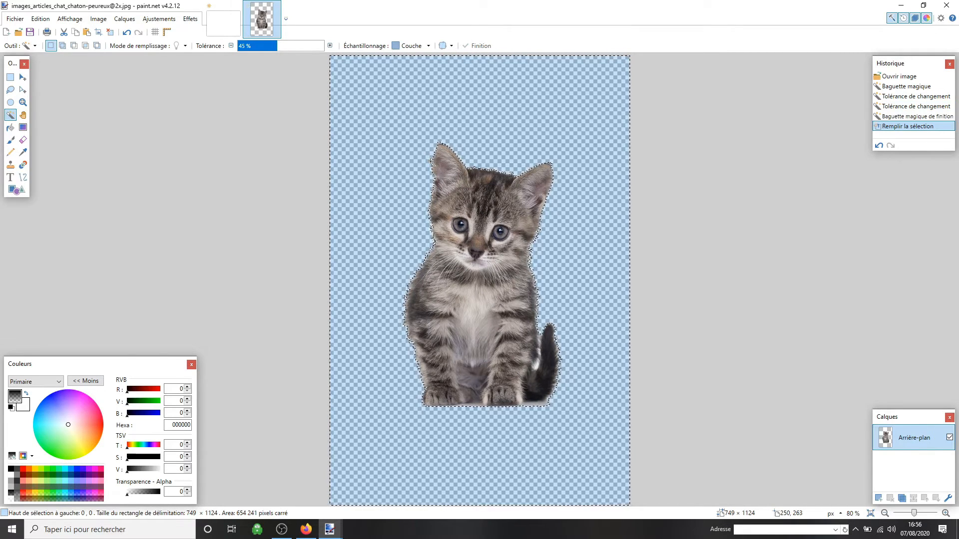
left_click(656, 180)
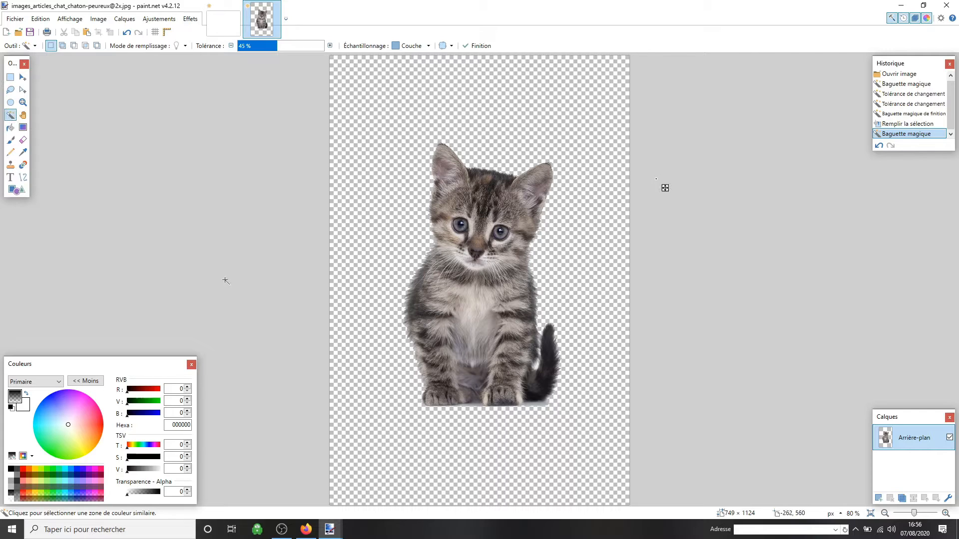
Erase the leftover shadow beneath the kitten's paws and tail using the Eraser at width 14.
left_click(23, 140)
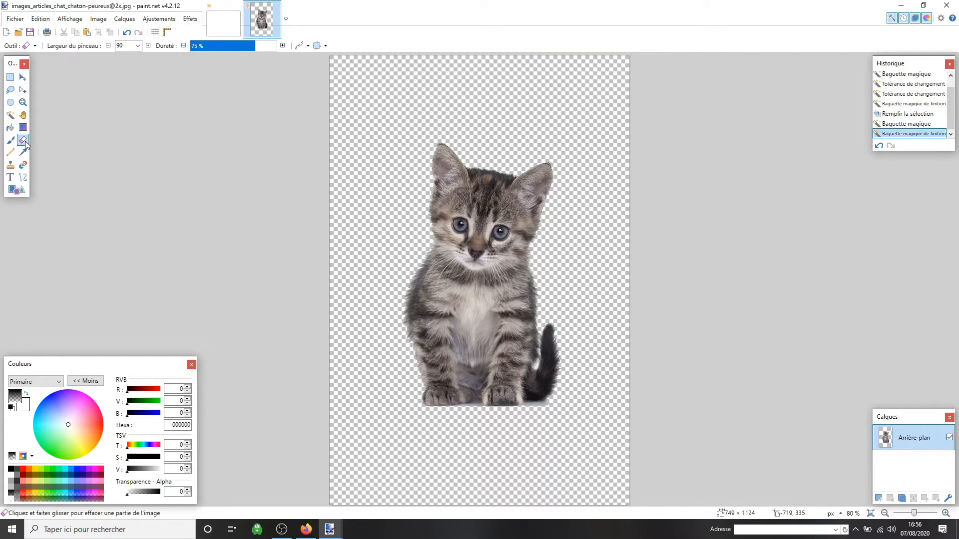
left_click(138, 45)
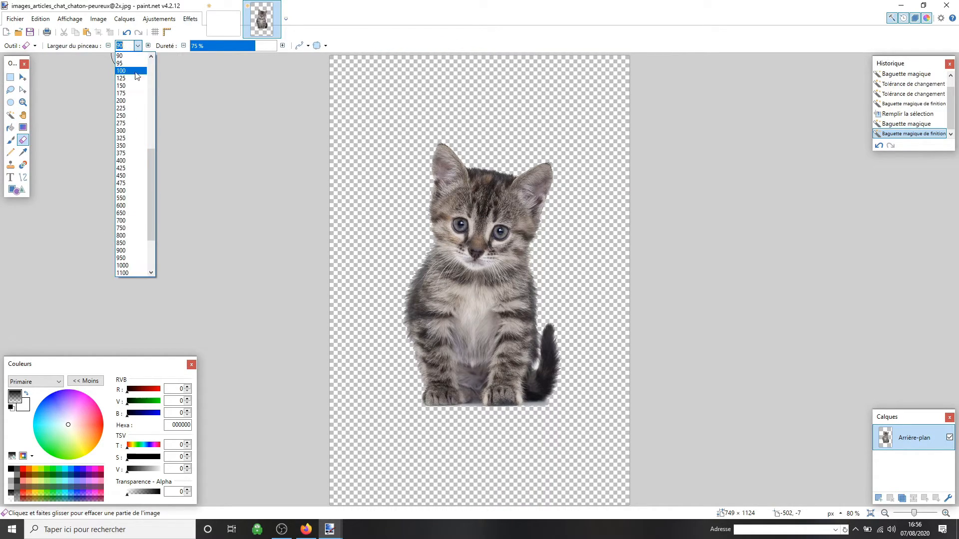
scroll(131, 80, "up", 2)
left_click(131, 72)
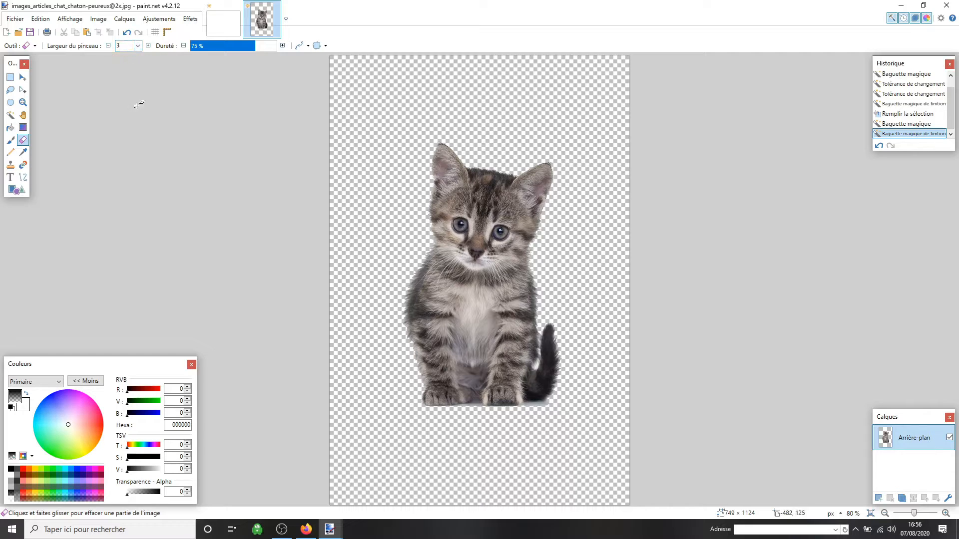
left_click(138, 45)
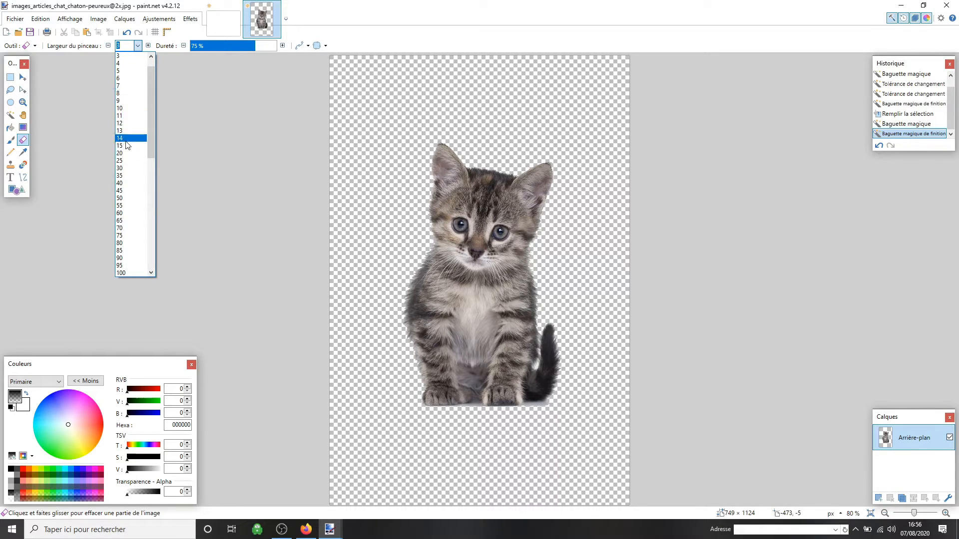
left_click(129, 138)
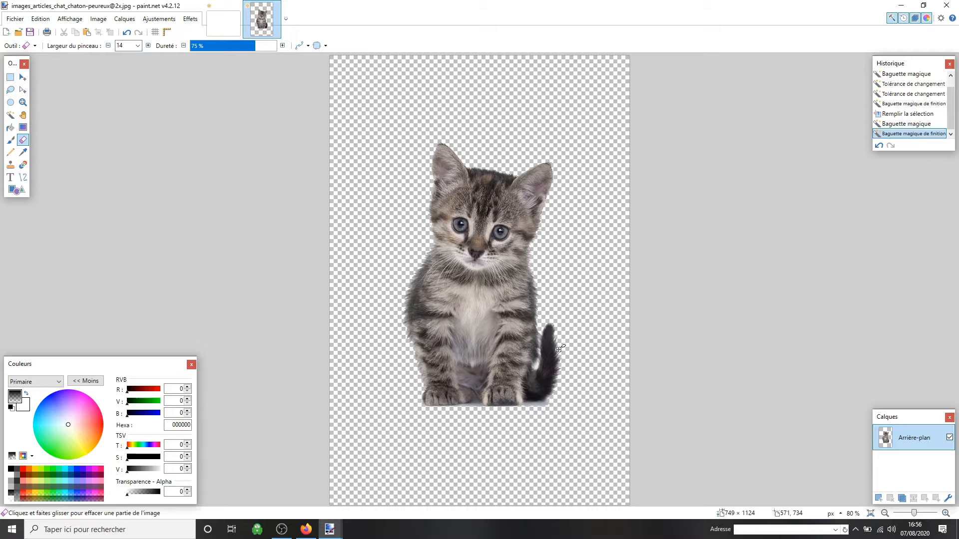
left_click(946, 513)
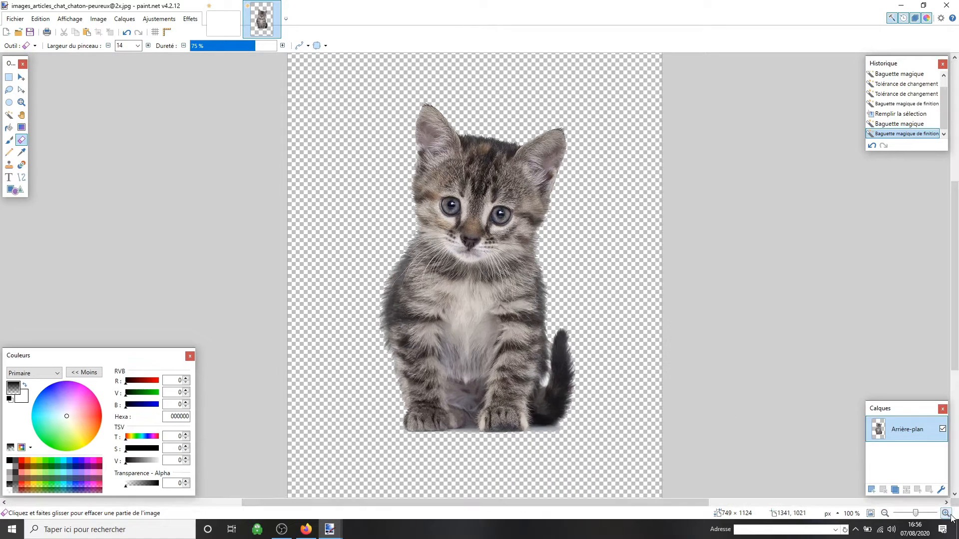
left_click(946, 514)
left_click(946, 513)
scroll(745, 436, "down", 4)
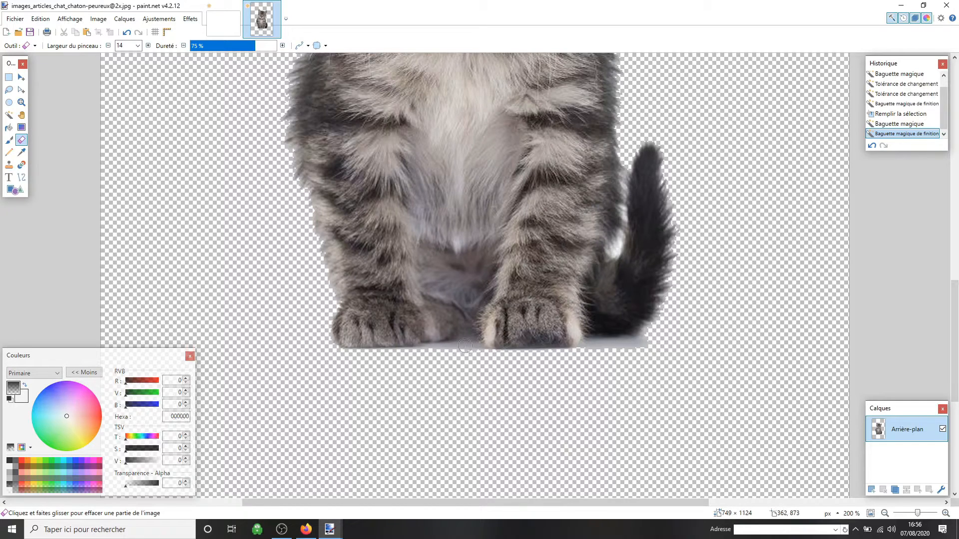
mouse_move(624, 339)
left_mouse_down()
mouse_move(590, 345)
mouse_move(641, 343)
left_mouse_up()
left_click_drag(480, 350, 430, 354)
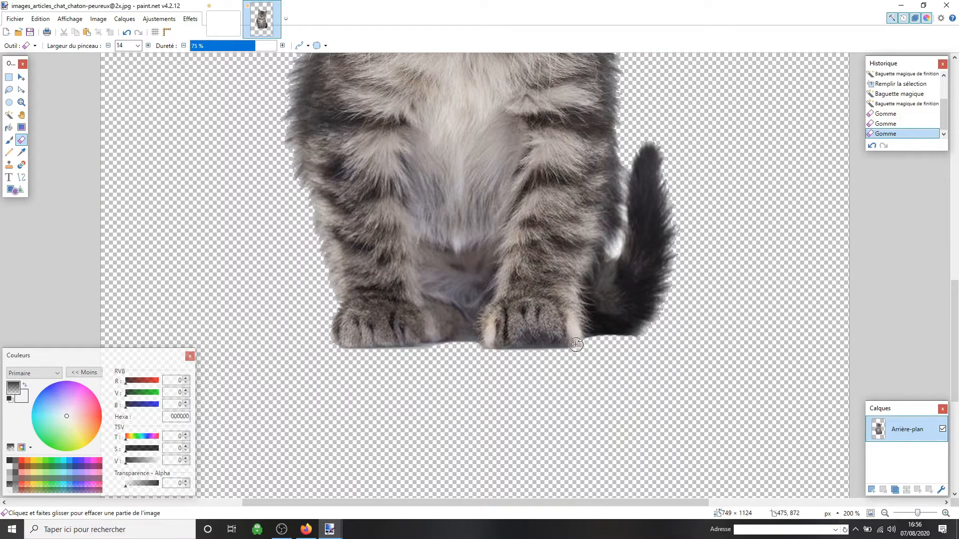
Erase the white remnant between the kitten's body and tail, reducing the Eraser width to 9 for the finer strokes.
left_click(616, 252)
left_click(616, 248)
scroll(616, 247, "down", 1)
scroll(617, 247, "up", 1)
left_click(138, 46)
left_click(128, 111)
left_click_drag(625, 184, 625, 272)
scroll(696, 219, "down", 5)
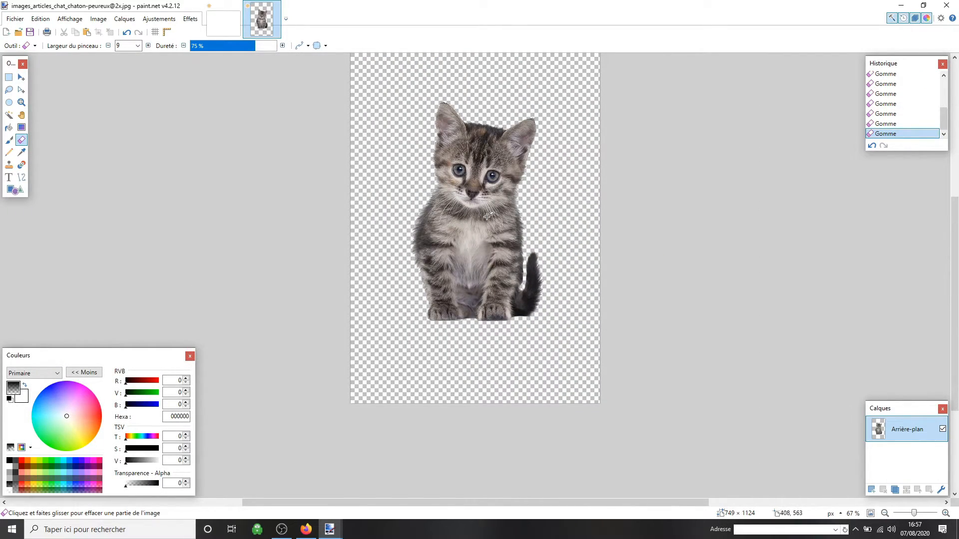
scroll(487, 216, "up", 1)
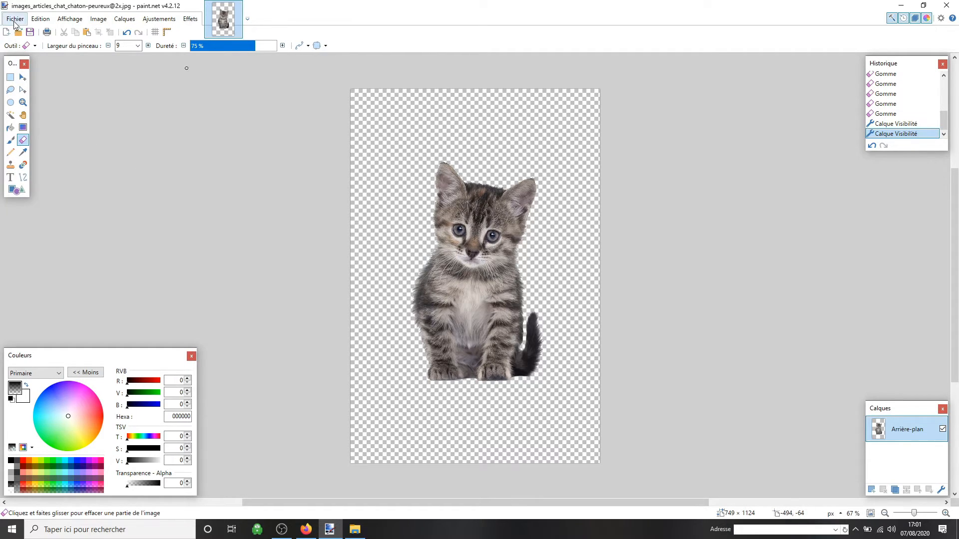
Save the cut-out kitten as a PNG named images_articles_chat_chaton-peureux@2x with automatically detected colour depth.
left_click(15, 18)
left_click(42, 95)
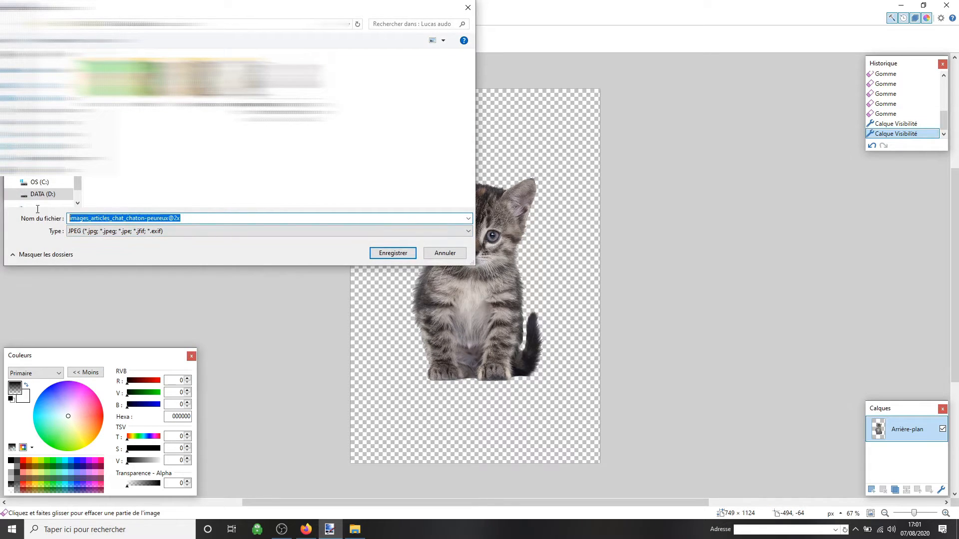
left_click(129, 231)
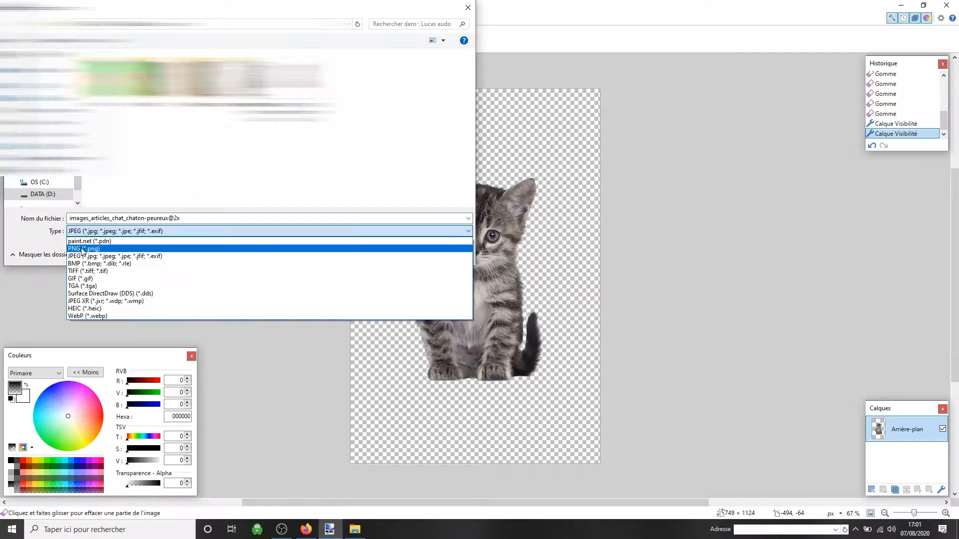
left_click(79, 168)
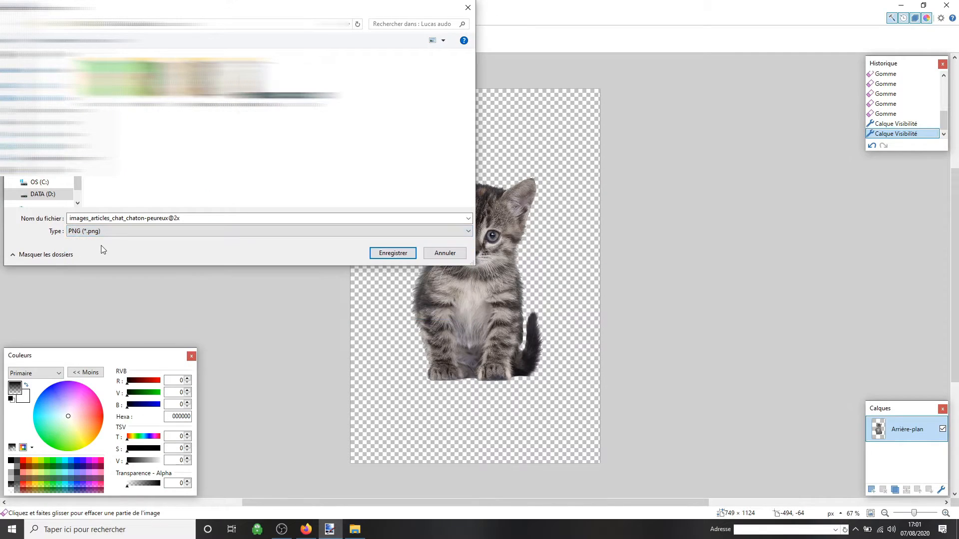
left_click(405, 255)
scroll(570, 259, "up", 2)
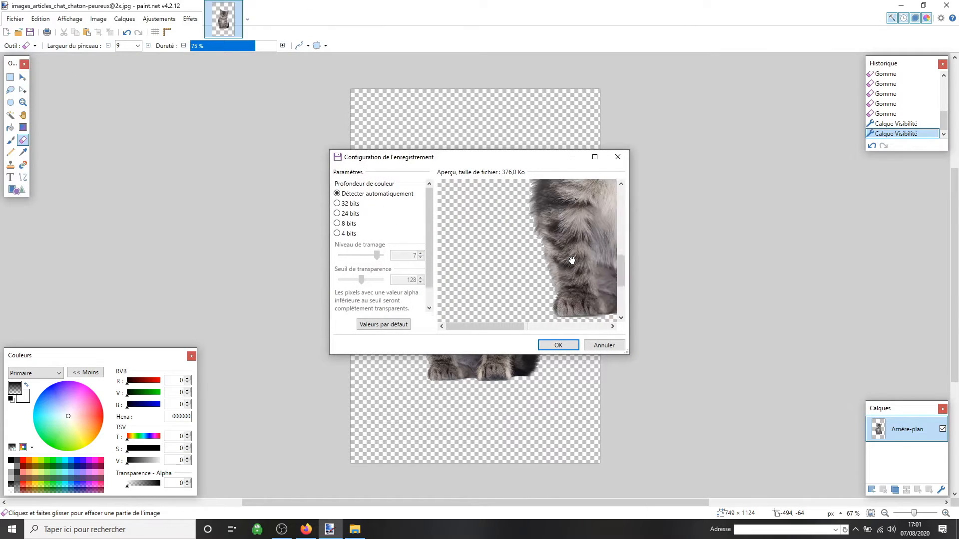
left_click_drag(518, 328, 548, 334)
scroll(494, 280, "up", 4)
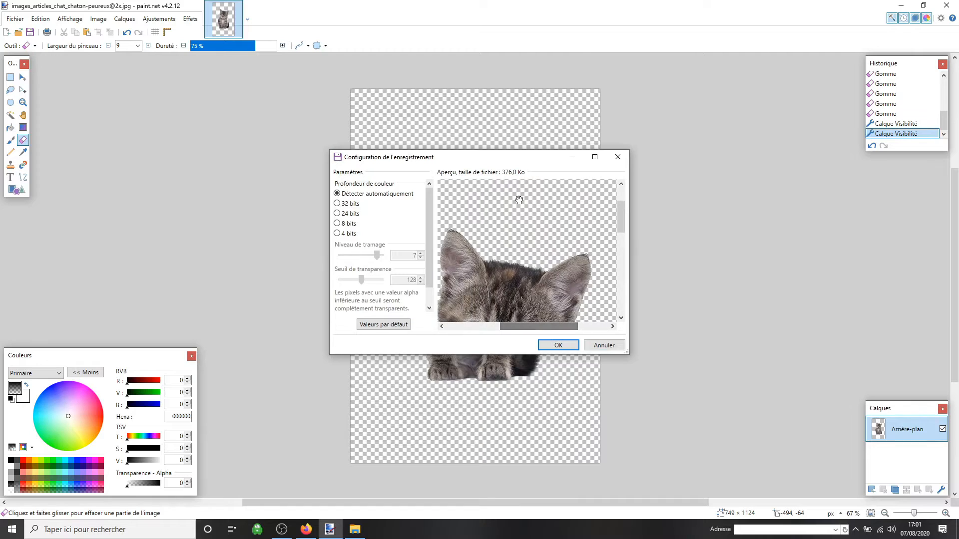
scroll(515, 191, "down", 1)
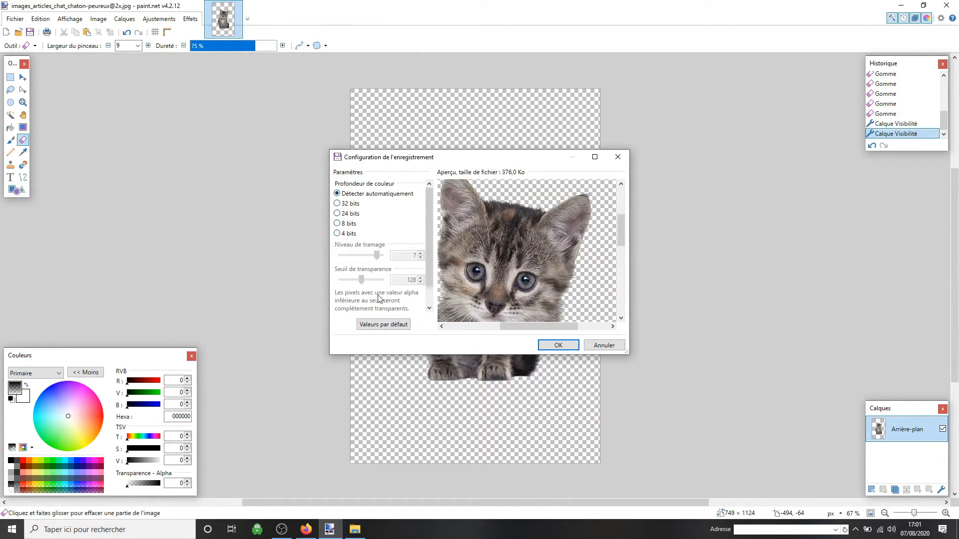
left_click(558, 345)
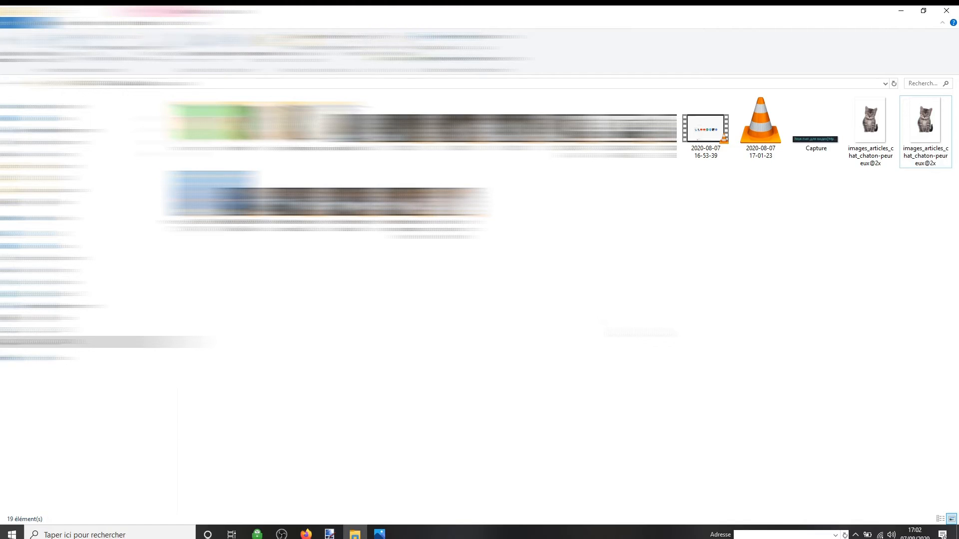
Compare the two kitten image files in the destination folder.
left_click_drag(856, 149, 853, 216)
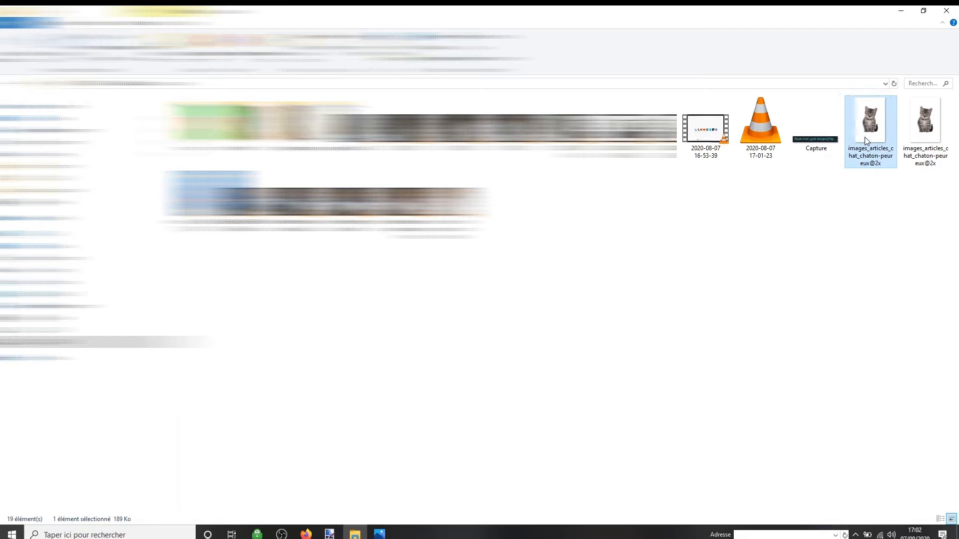
left_click_drag(866, 141, 854, 171)
mouse_move(925, 125)
left_mouse_down()
mouse_move(709, 284)
mouse_move(682, 293)
mouse_move(709, 280)
mouse_move(635, 268)
mouse_move(922, 138)
left_mouse_up()
Switch to the Canva YouTube banner design in Firefox and add the transparent kitten and the round blue patterned image to it.
left_click(307, 529)
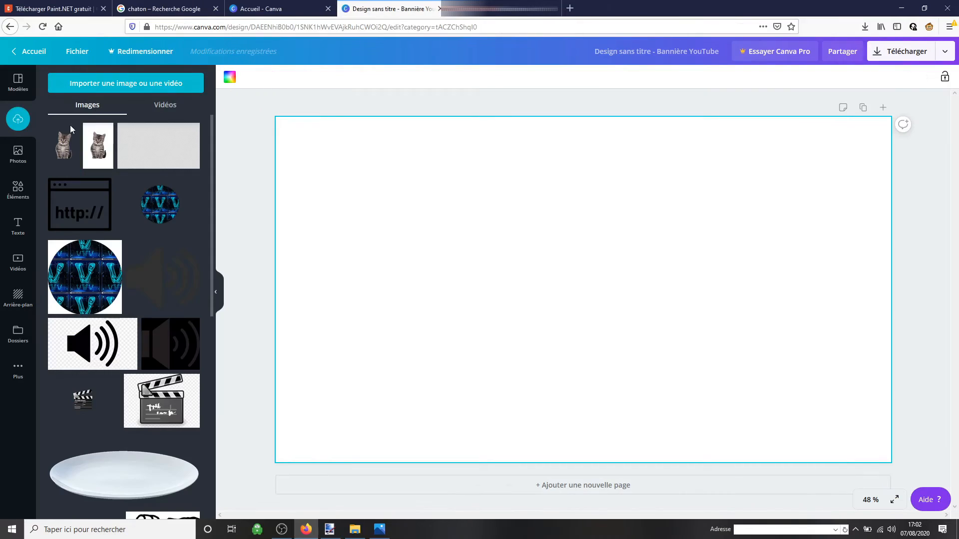
left_click_drag(63, 144, 432, 270)
left_click_drag(497, 274, 451, 190)
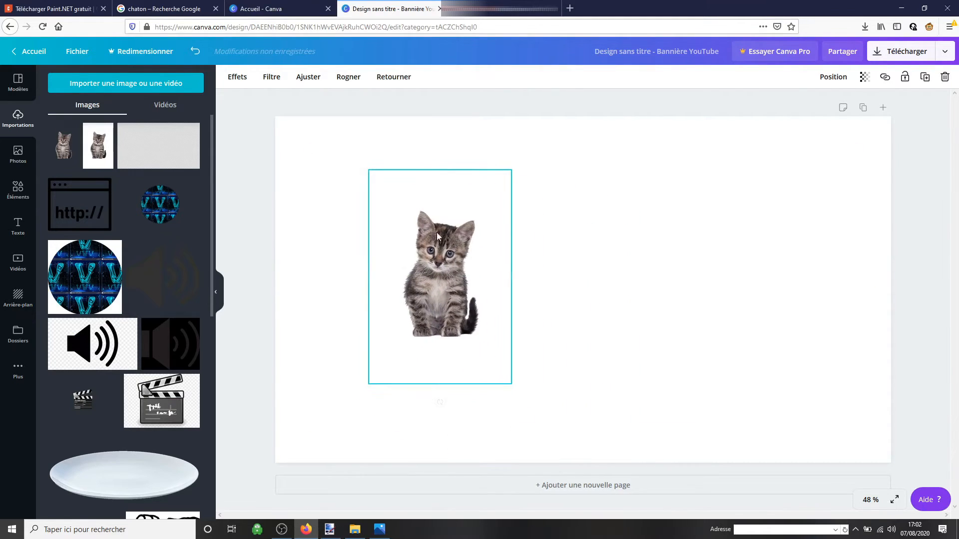
left_click_drag(199, 204, 499, 259)
left_click_drag(68, 145, 335, 89)
scroll(335, 89, "down", 3)
scroll(358, 79, "up", 3)
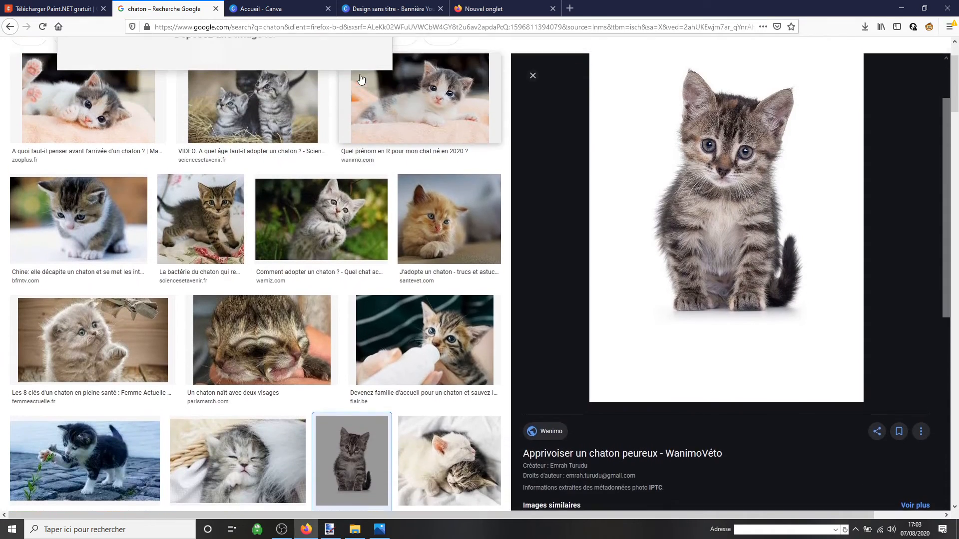
left_click(379, 64)
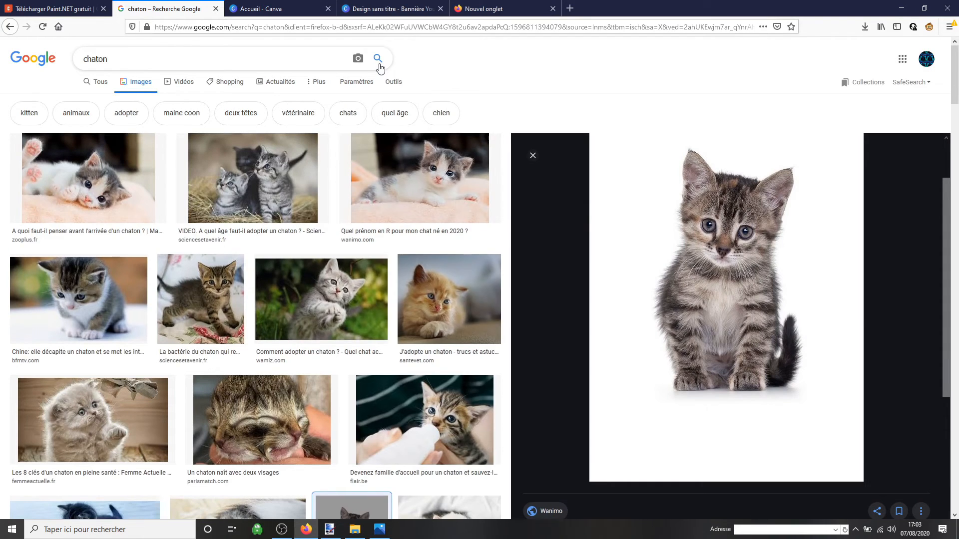
Return to the Canva banner design and shift the kitten slightly so it sits centred over the round image.
left_click(307, 7)
left_click(403, 5)
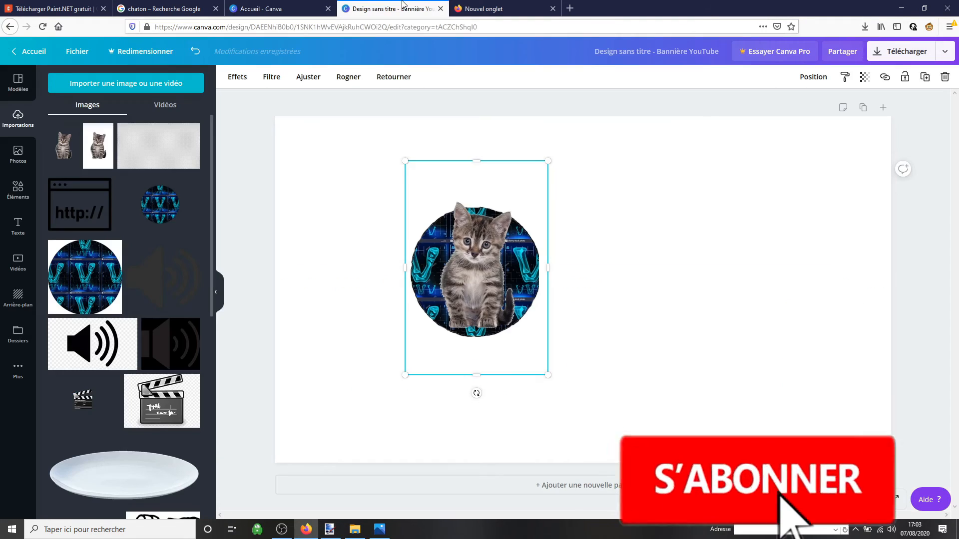
left_click_drag(492, 256, 489, 259)
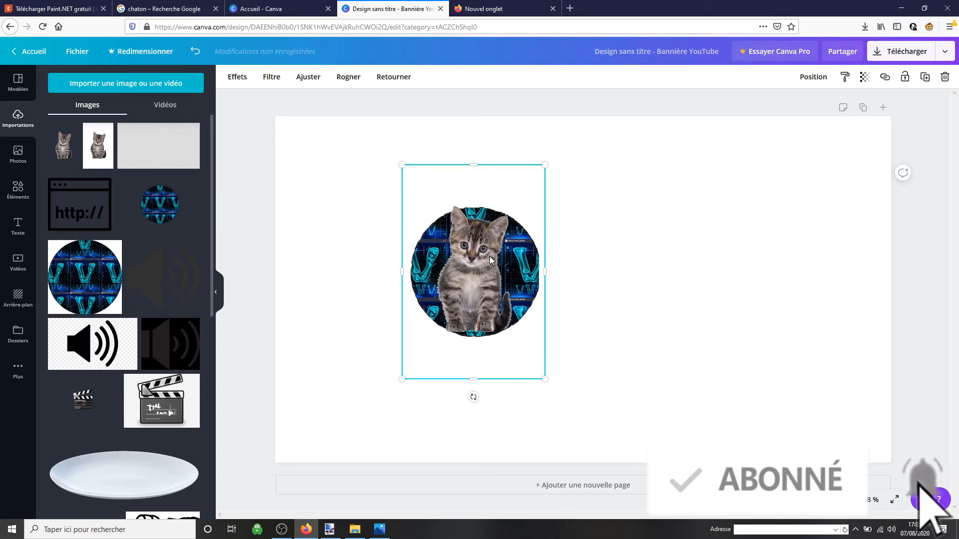